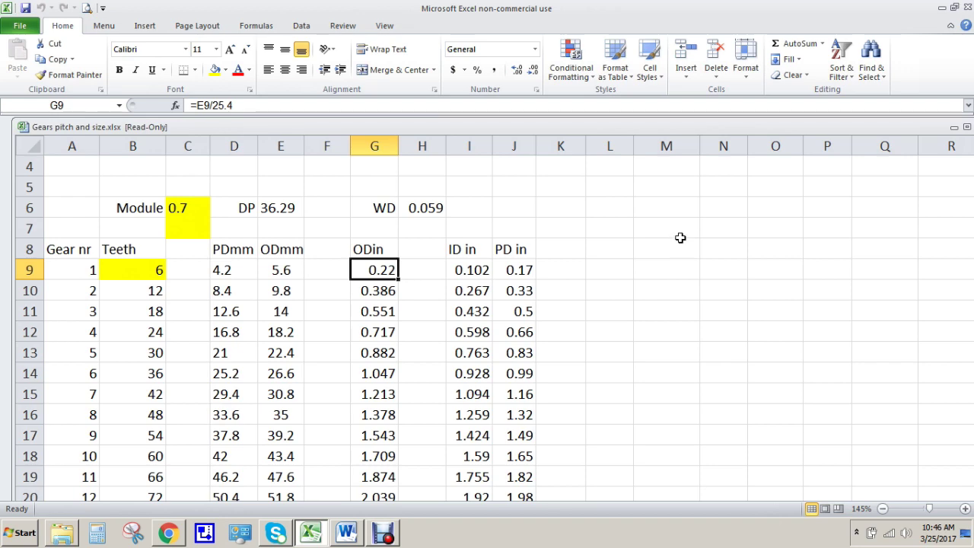
- Examine the diametral pitch formula in E6, the module value in C6 and the whole depth formula in H6
scroll(680, 237, "down", 1)
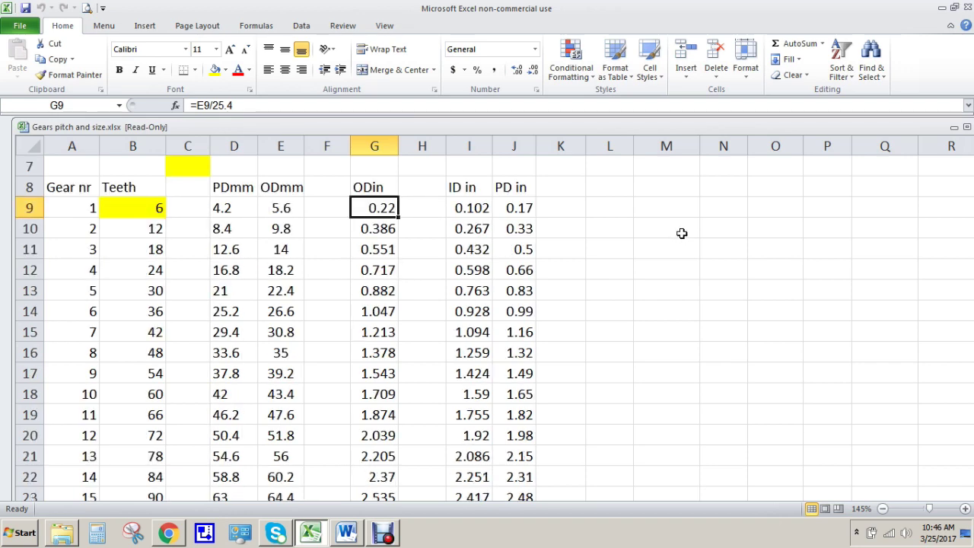
scroll(680, 233, "up", 1)
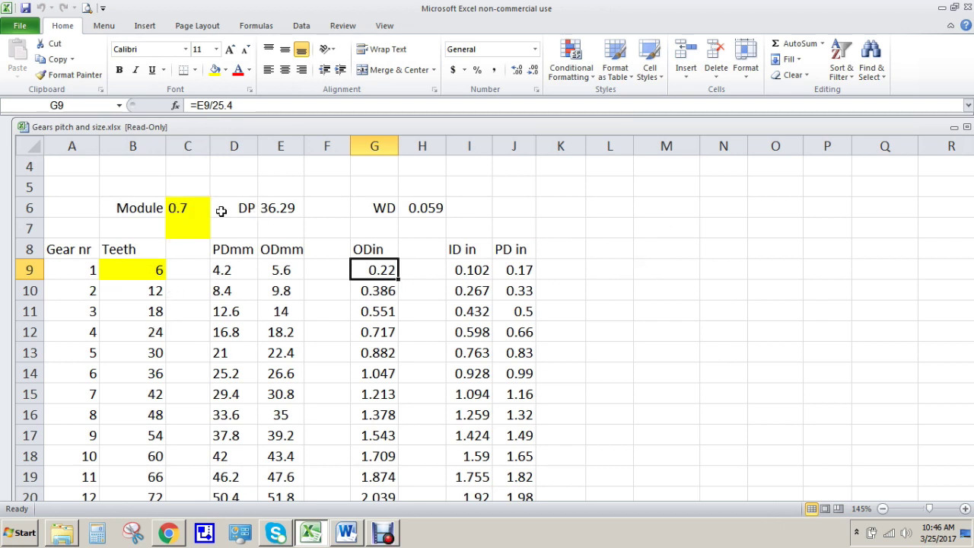
left_click(277, 208)
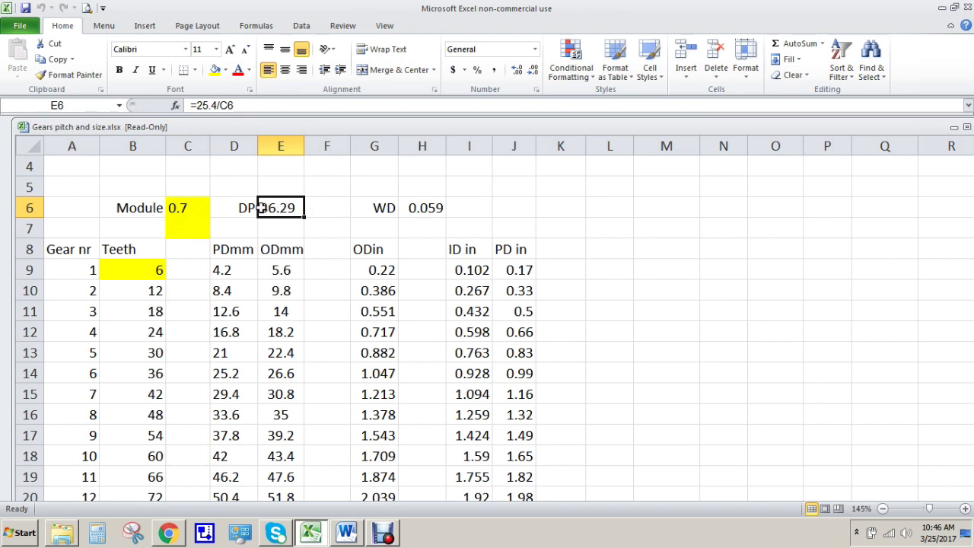
left_click(193, 211)
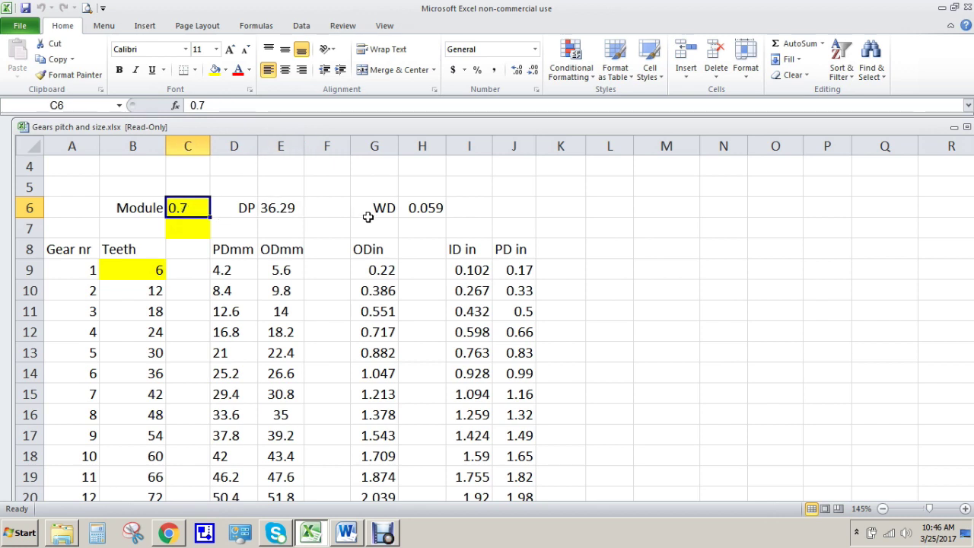
left_click(416, 216)
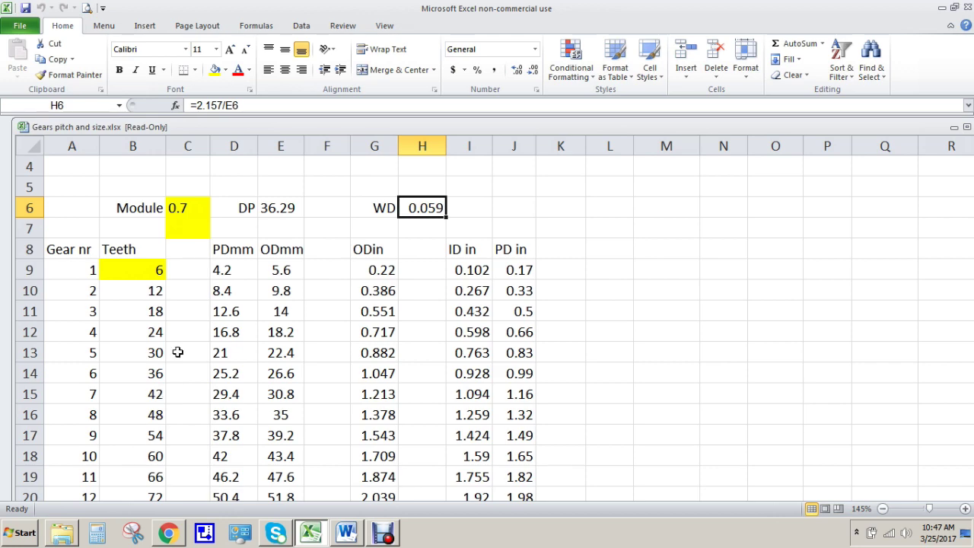
- Review the tooth counts and the pitch, outside and inside diameters for all 20 gears in the table
scroll(633, 305, "down", 3)
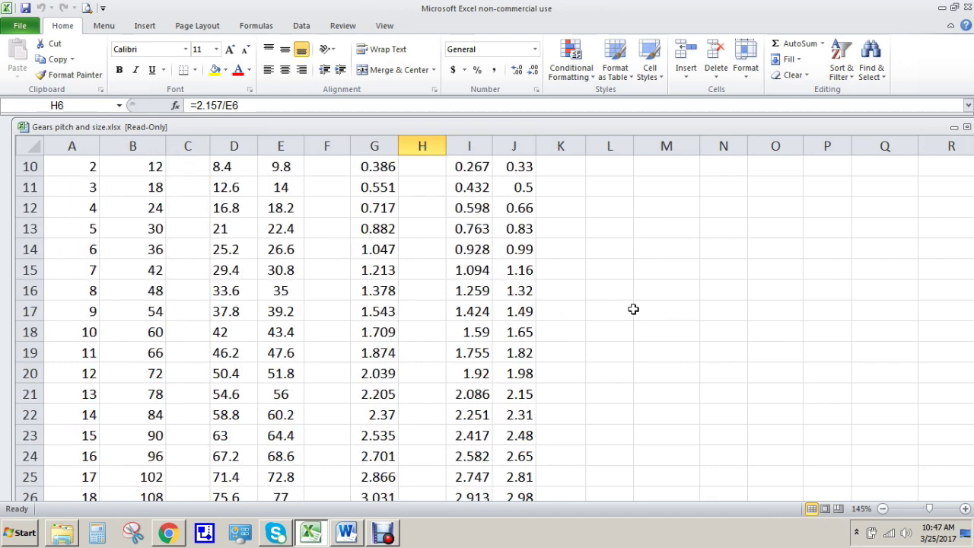
scroll(632, 307, "up", 3)
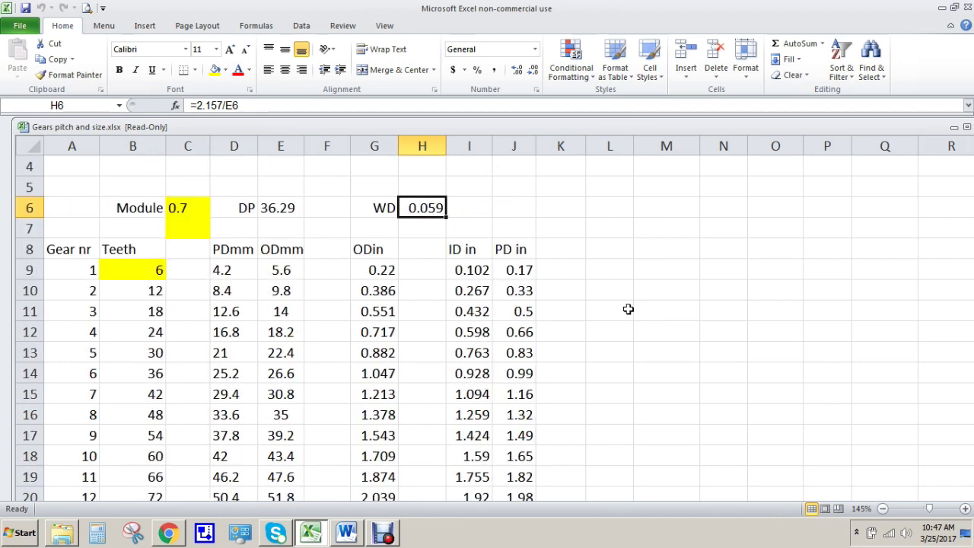
scroll(628, 310, "down", 2)
scroll(628, 309, "down", 1)
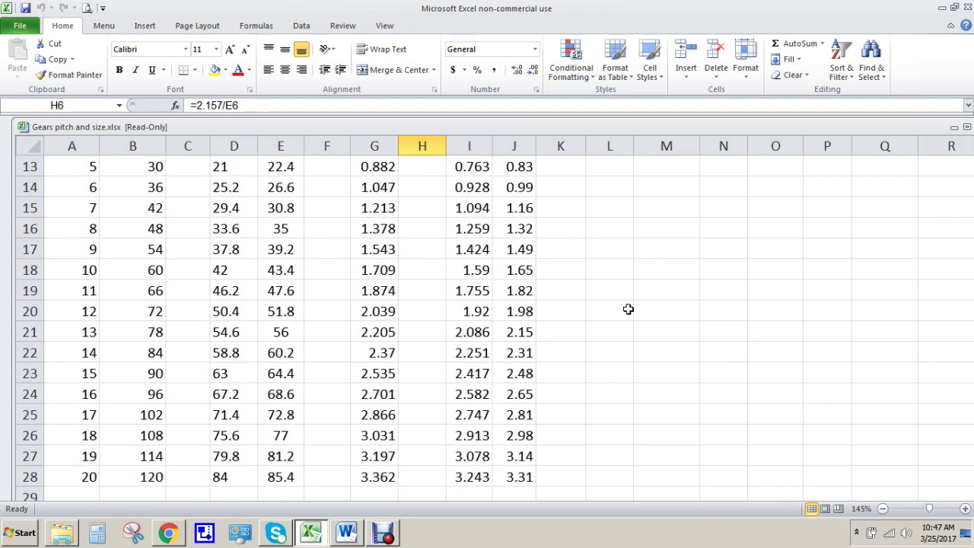
scroll(628, 309, "up", 3)
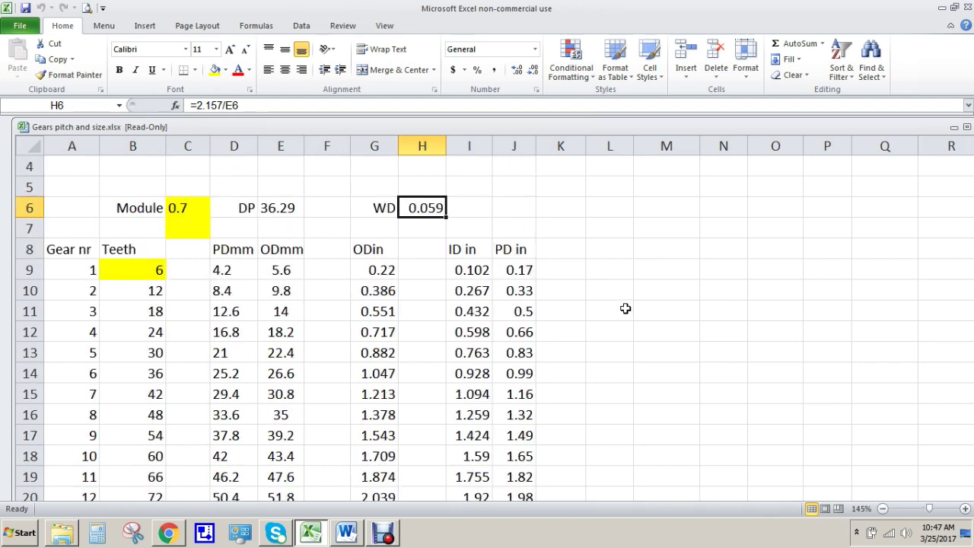
scroll(625, 307, "down", 4)
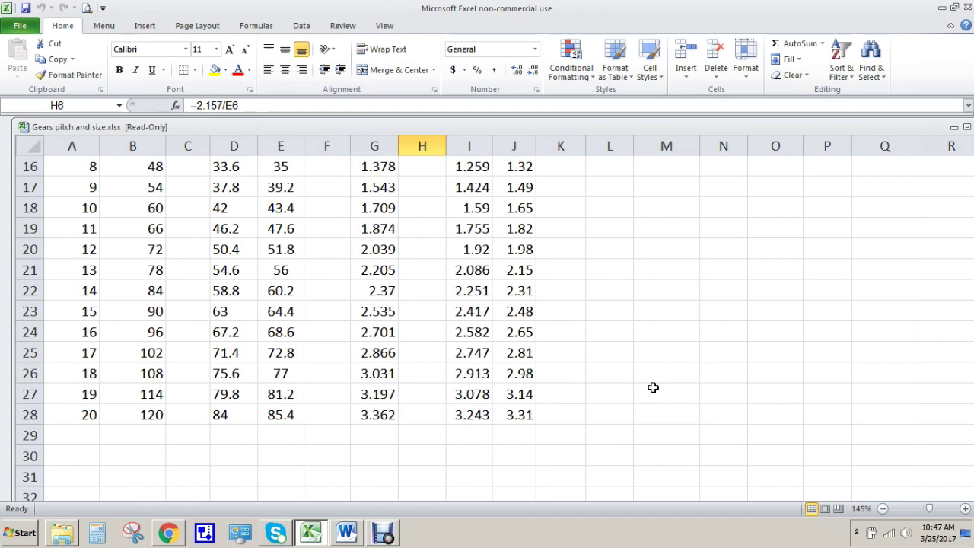
scroll(652, 388, "up", 3)
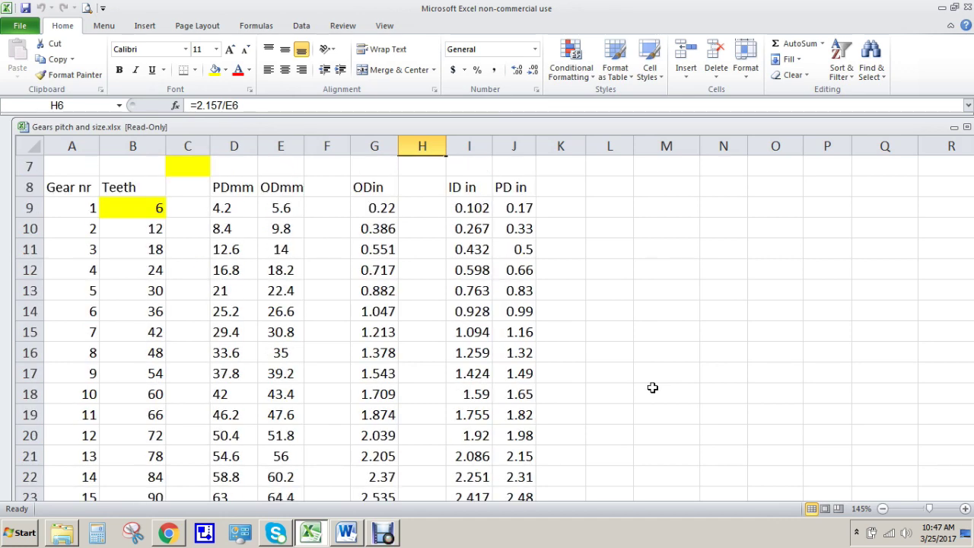
scroll(652, 388, "down", 3)
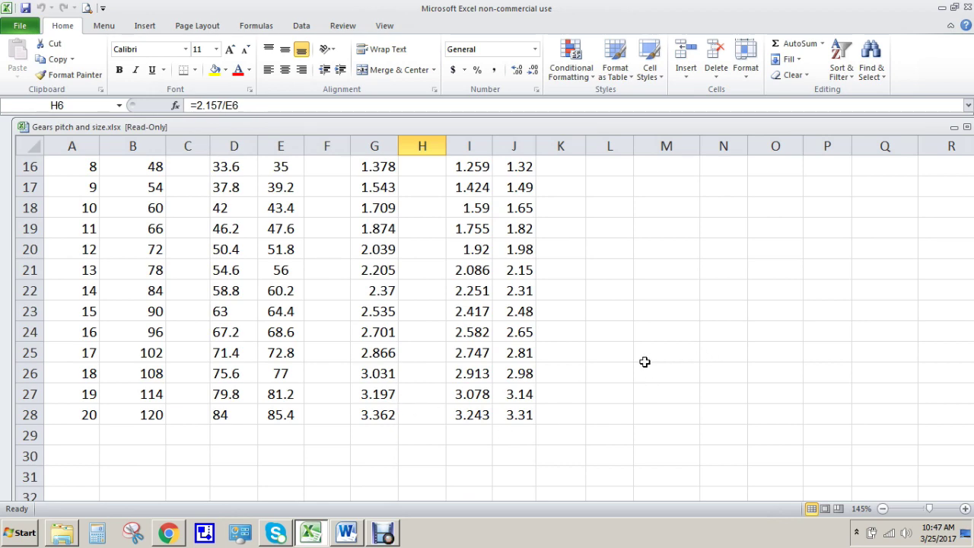
scroll(645, 361, "up", 4)
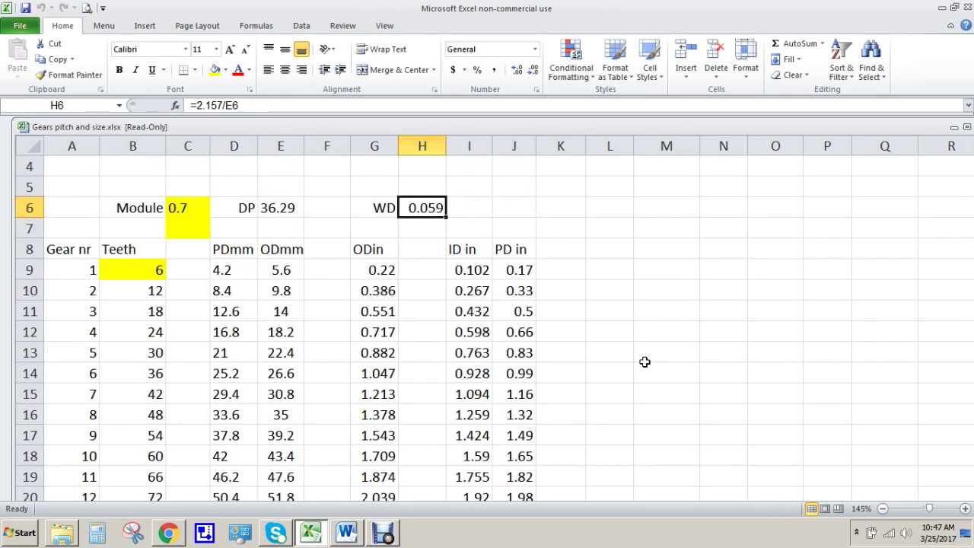
- Set the module in C6 to 0.8 and review the recalculated gear dimensions through gear 20
left_click(197, 210)
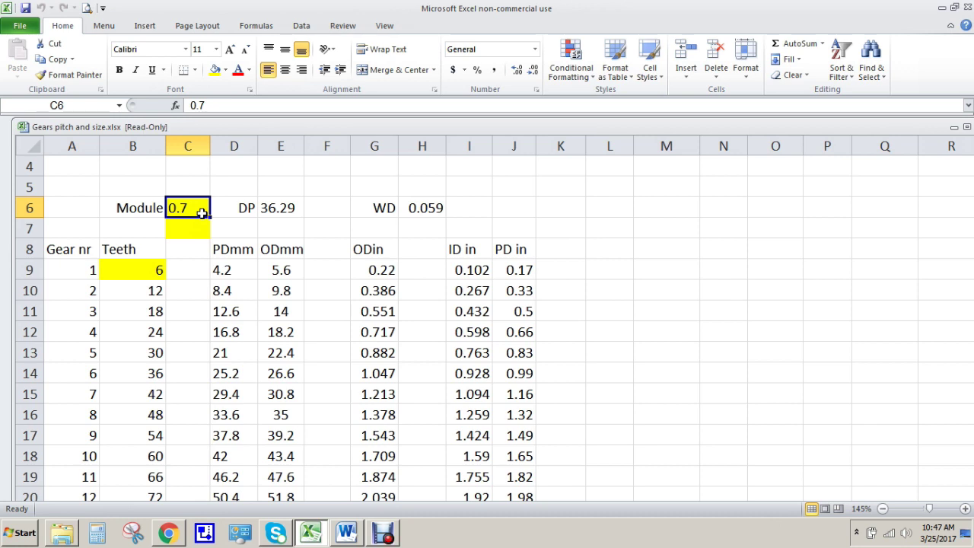
type(".")
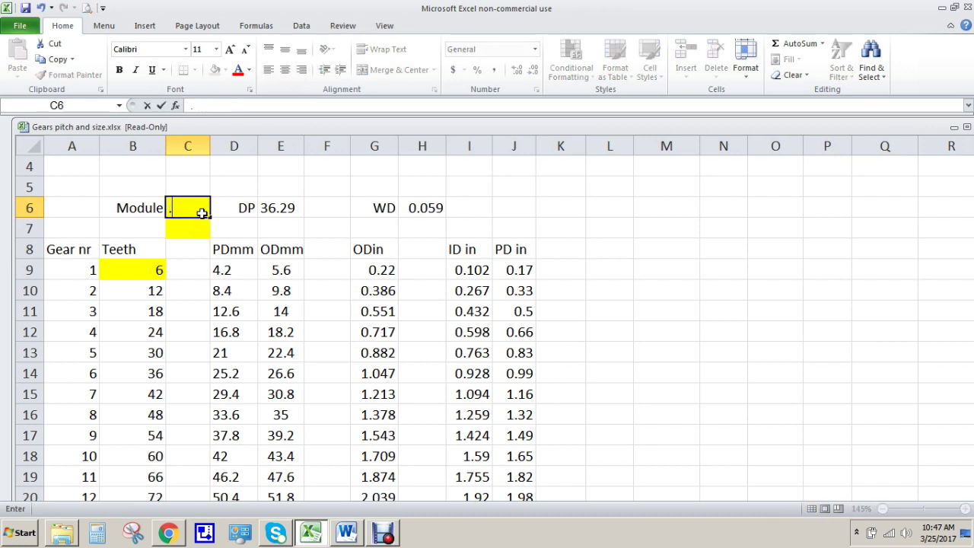
type("8")
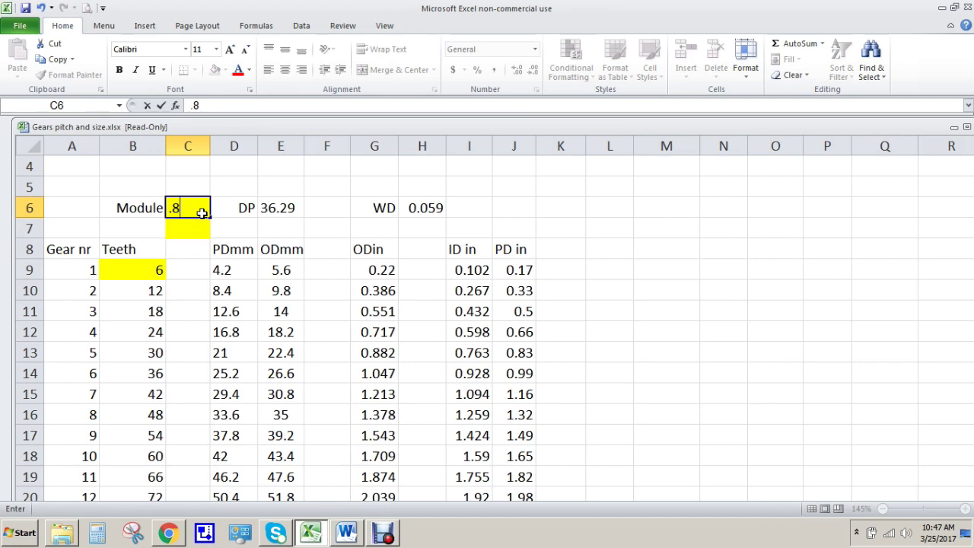
key("Return")
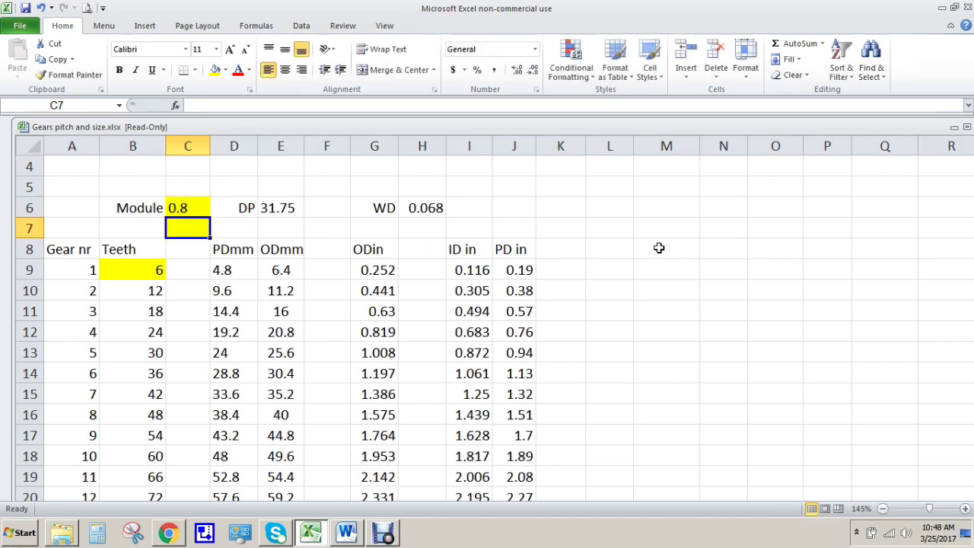
scroll(747, 277, "down", 5)
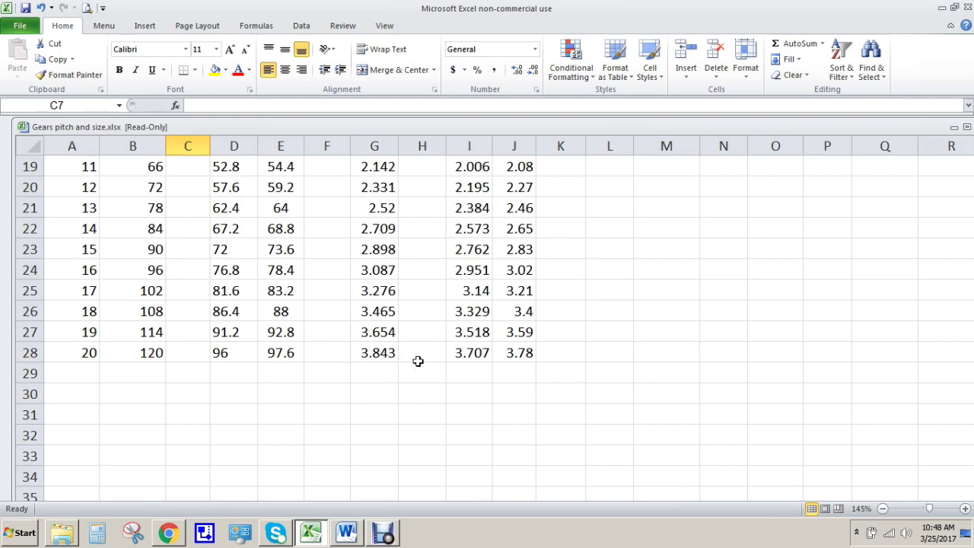
scroll(697, 326, "up", 4)
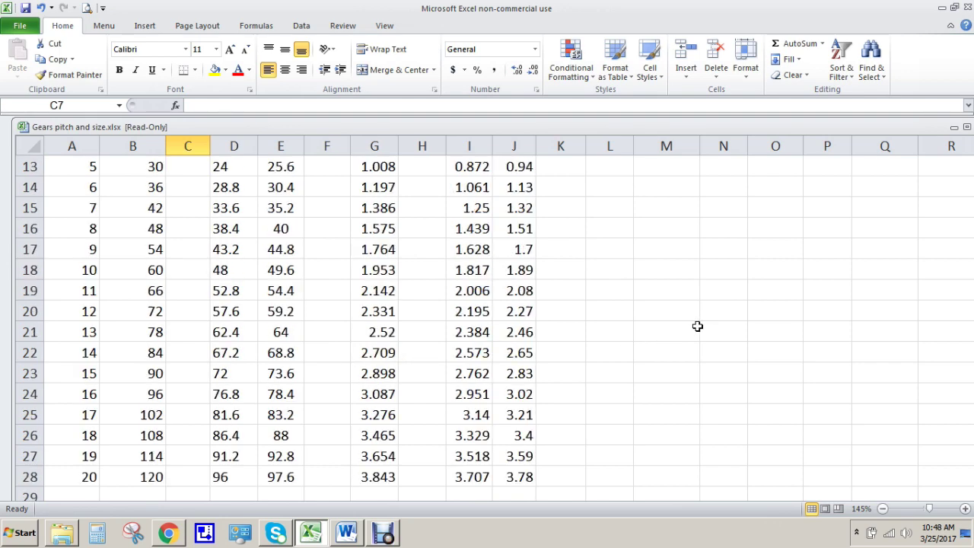
scroll(697, 325, "down", 2)
scroll(697, 326, "up", 2)
scroll(376, 278, "up", 2)
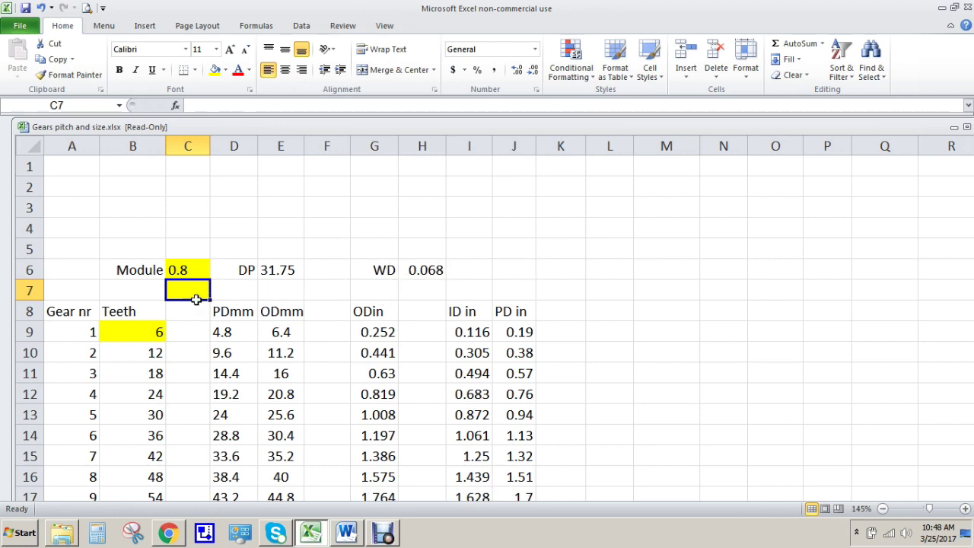
- Set the tooth count of gear 1 in B9 to 5 and review the recalculated teeth and diameters through gear 20
left_click(156, 334)
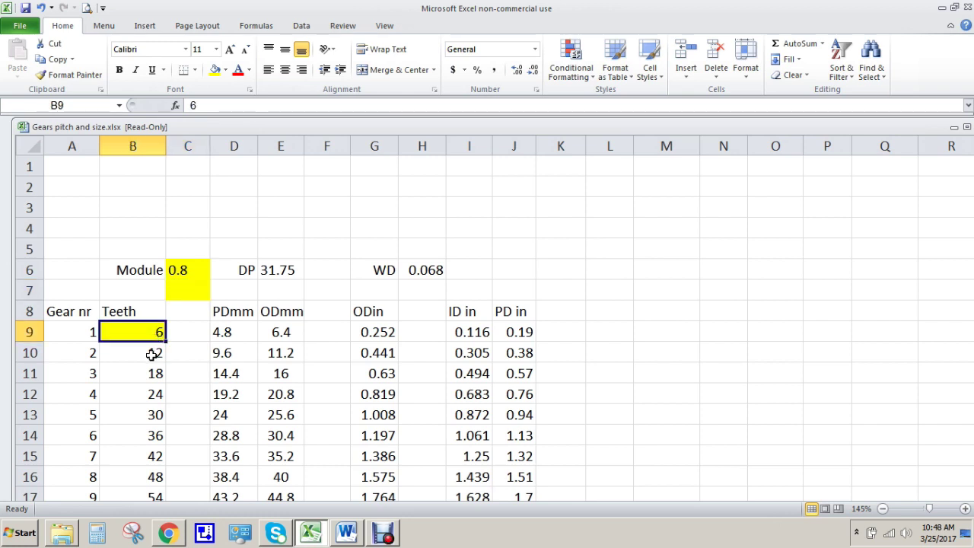
type("5")
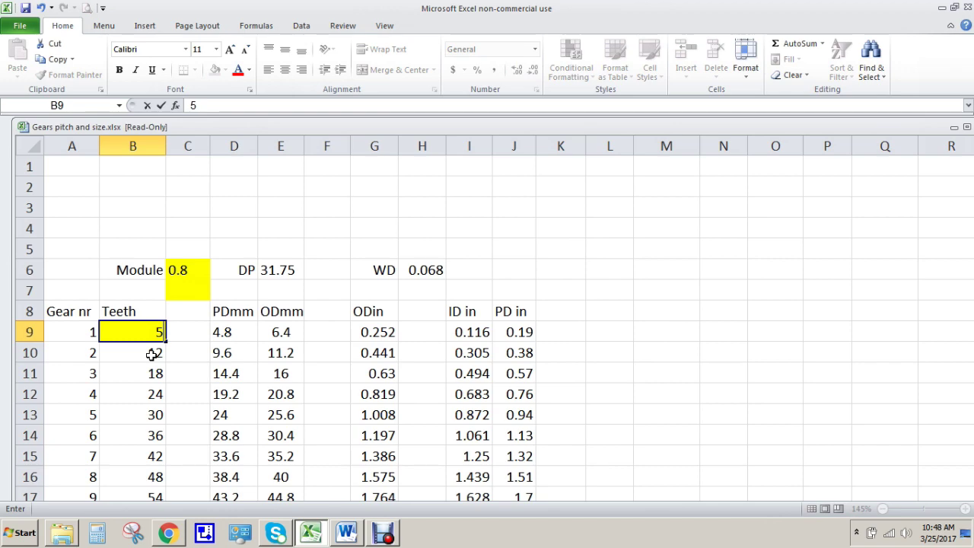
key("Return")
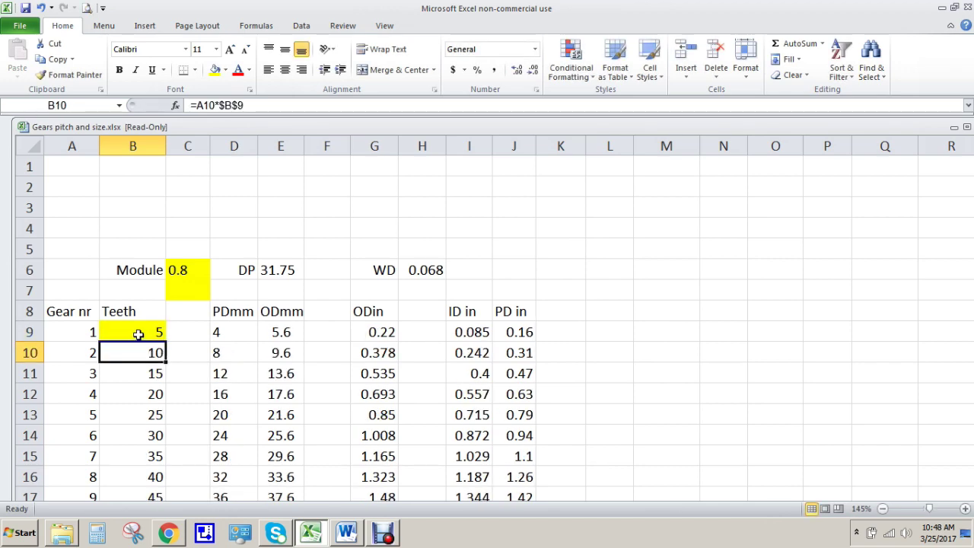
scroll(152, 343, "down", 3)
scroll(152, 338, "down", 3)
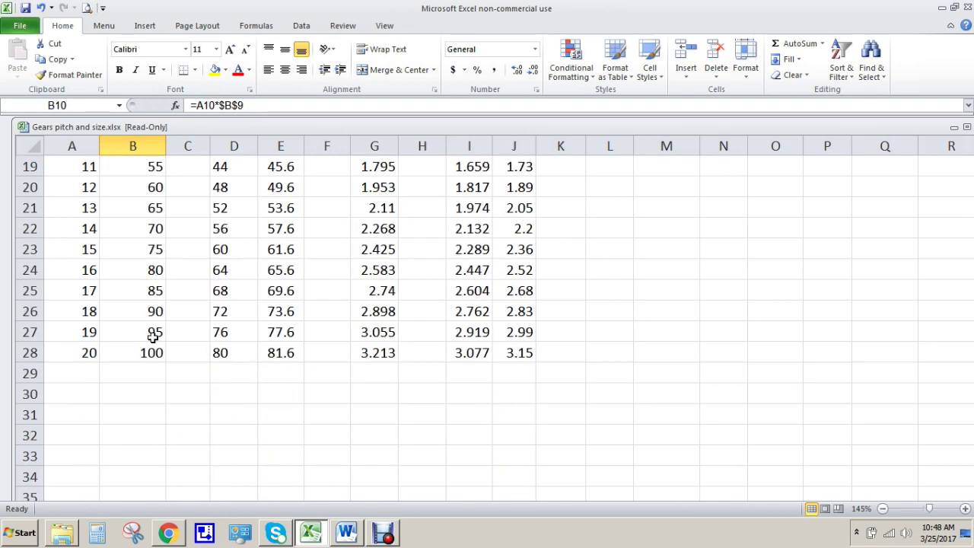
scroll(153, 337, "up", 4)
scroll(161, 304, "up", 1)
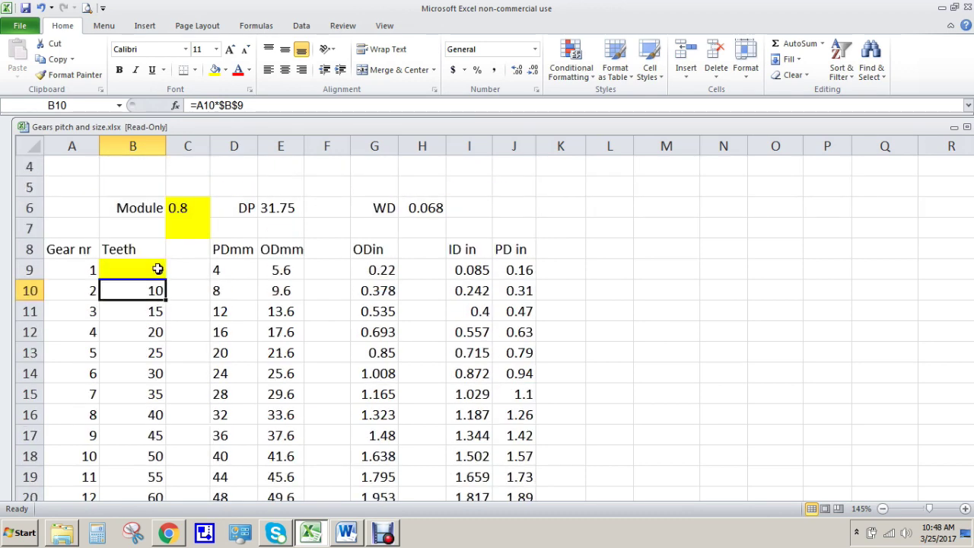
scroll(166, 295, "down", 3)
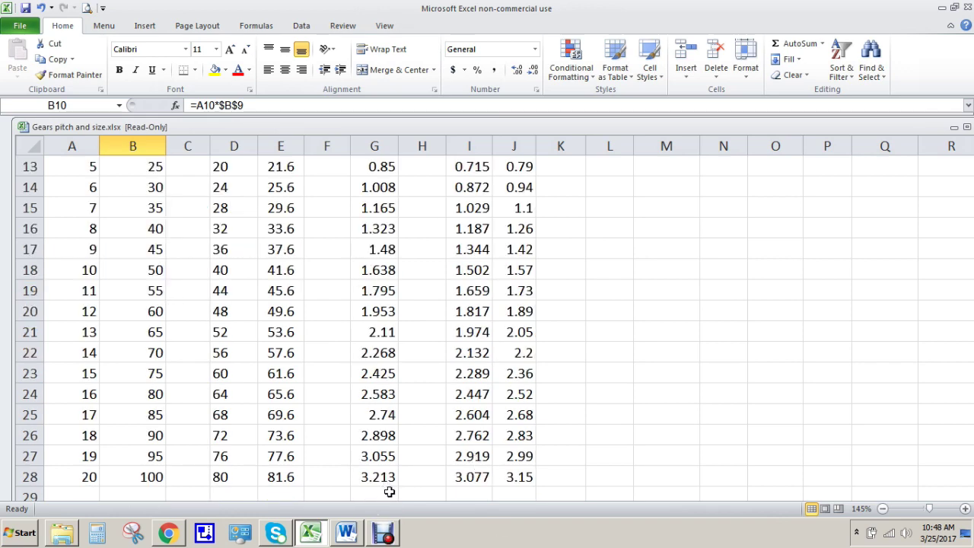
scroll(396, 488, "down", 1)
scroll(404, 480, "up", 5)
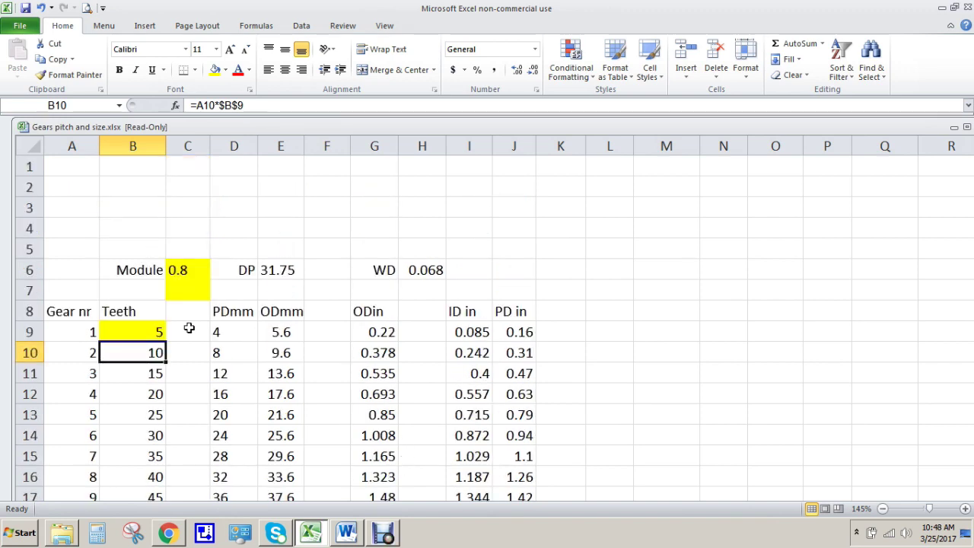
- Set the tooth count of gear 1 in B9 to 6
left_click(141, 332)
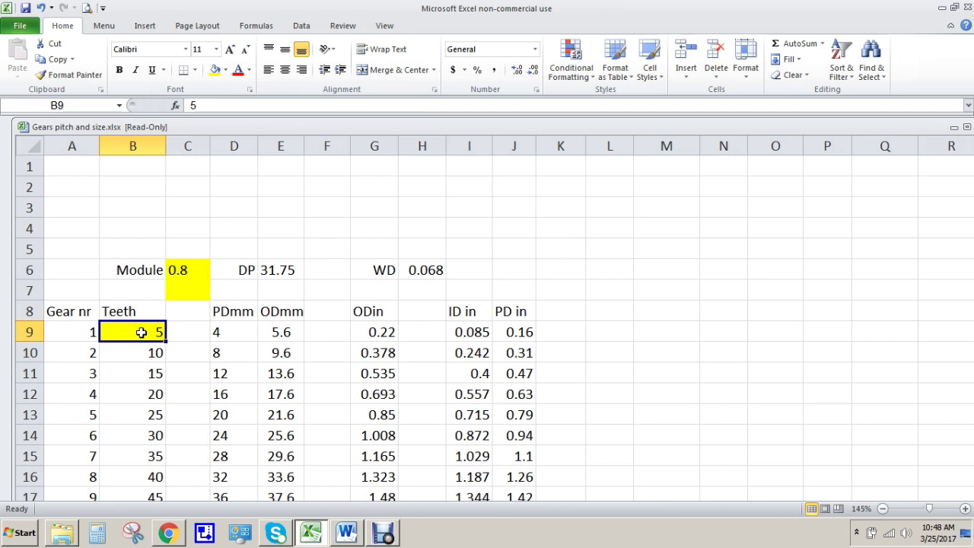
type("6")
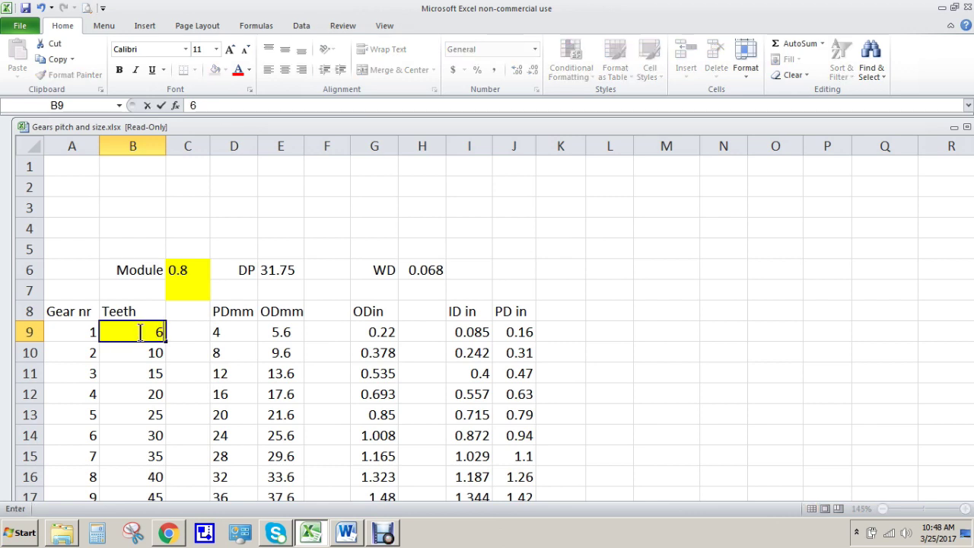
key("Return")
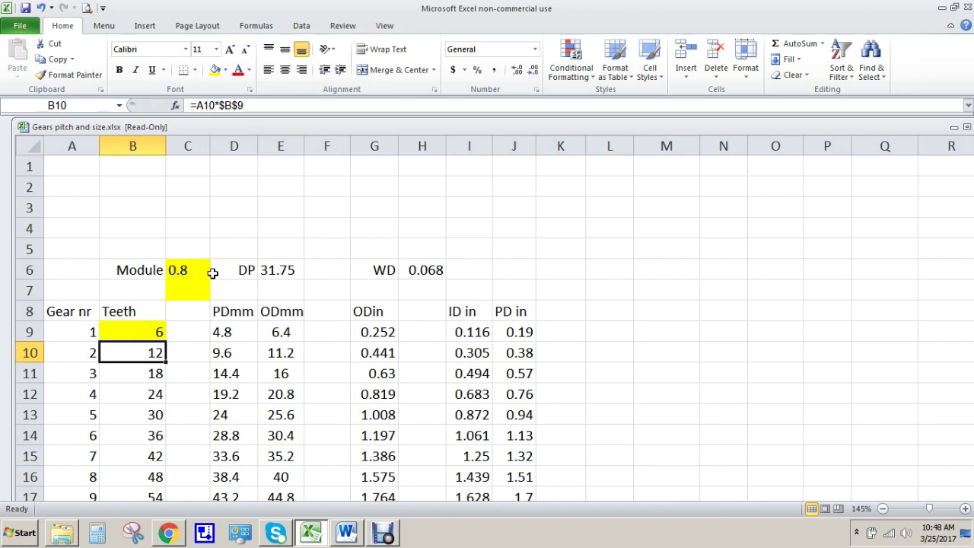
left_click(191, 270)
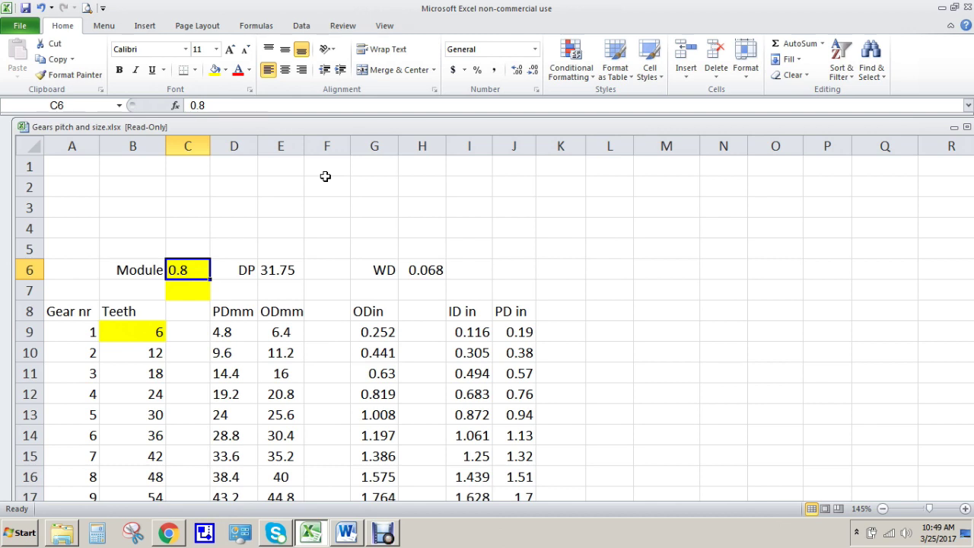
type(".8")
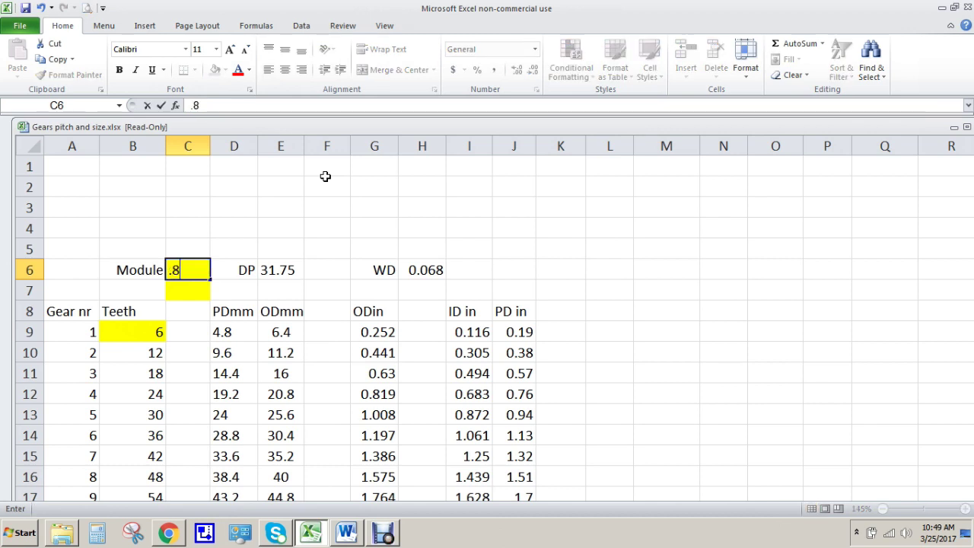
key("Return")
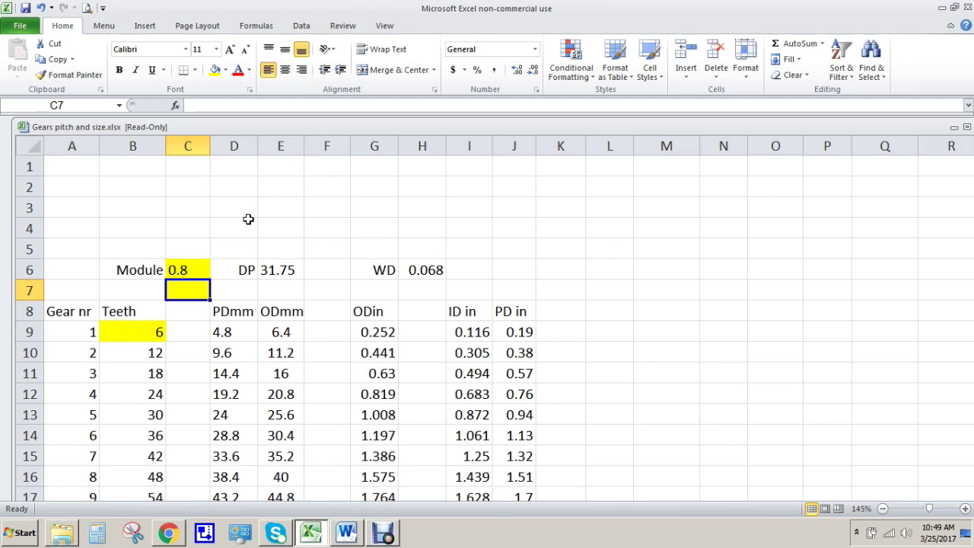
- Set the module in C6 to 0.7 and review the recalculated diameters through gear 20
left_click(188, 270)
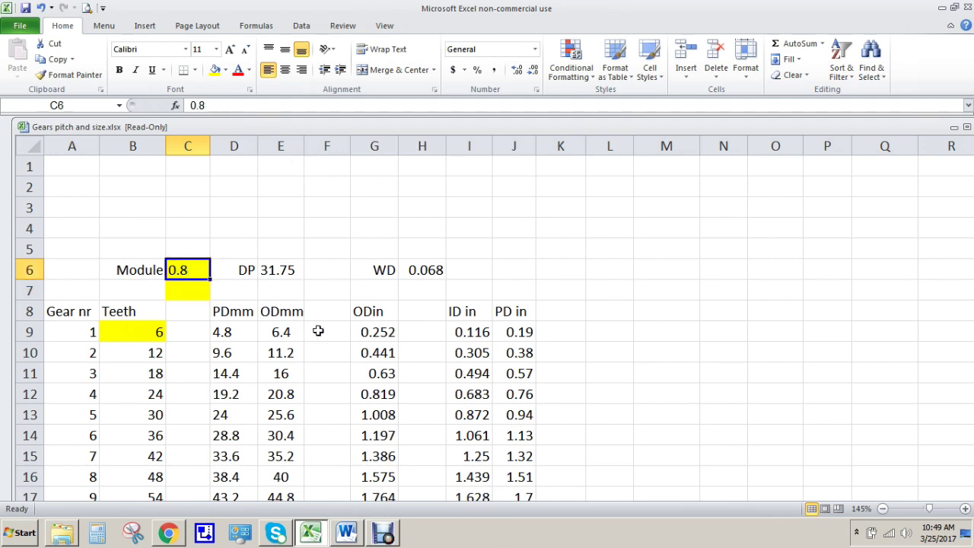
type(".7")
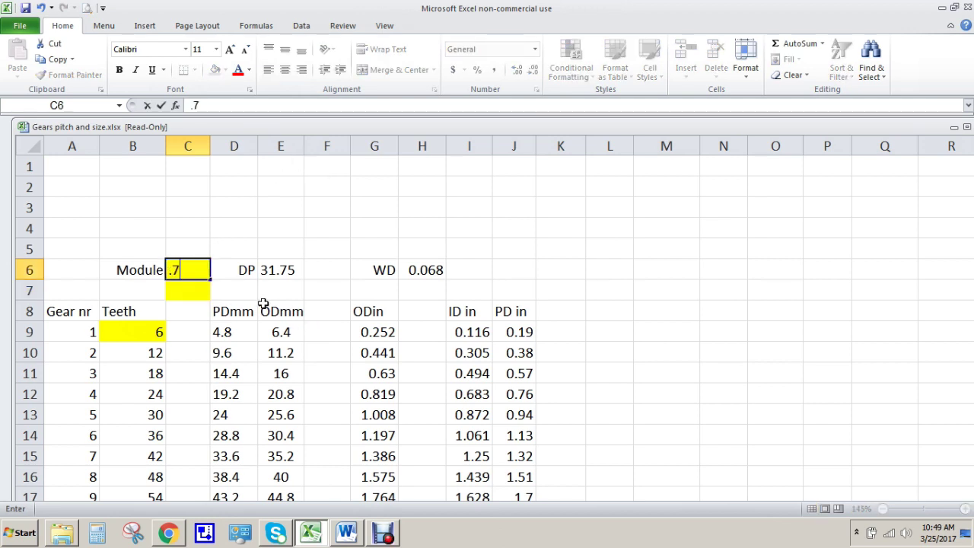
left_click(651, 259)
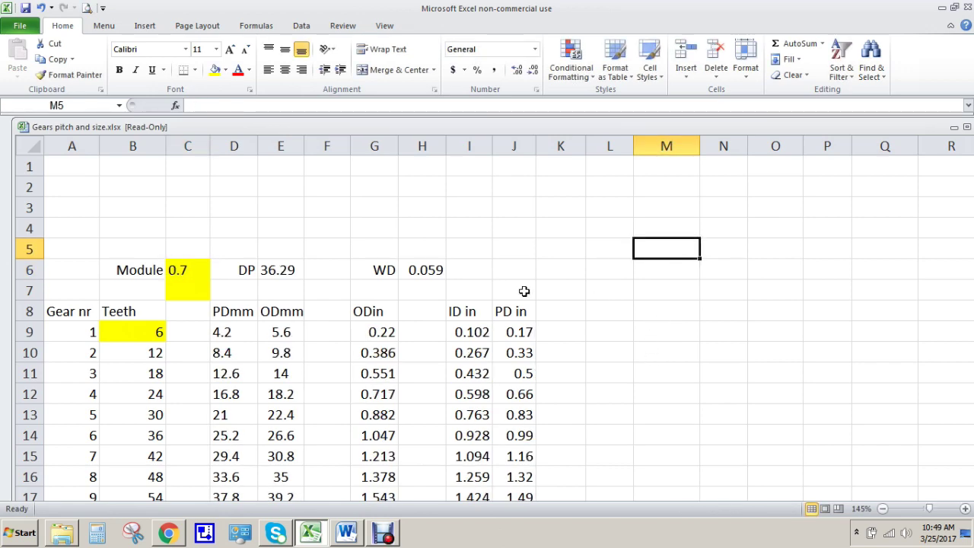
scroll(550, 286, "down", 6)
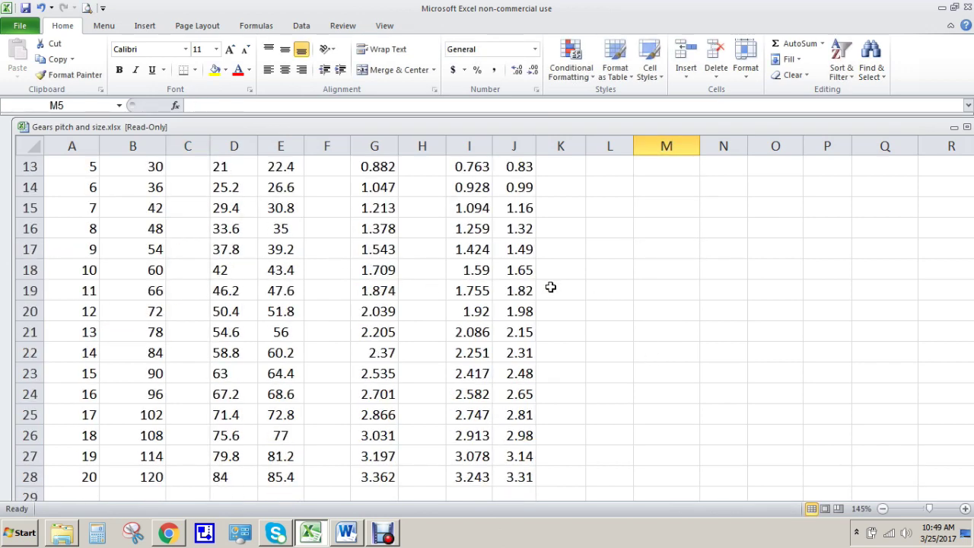
scroll(550, 286, "up", 5)
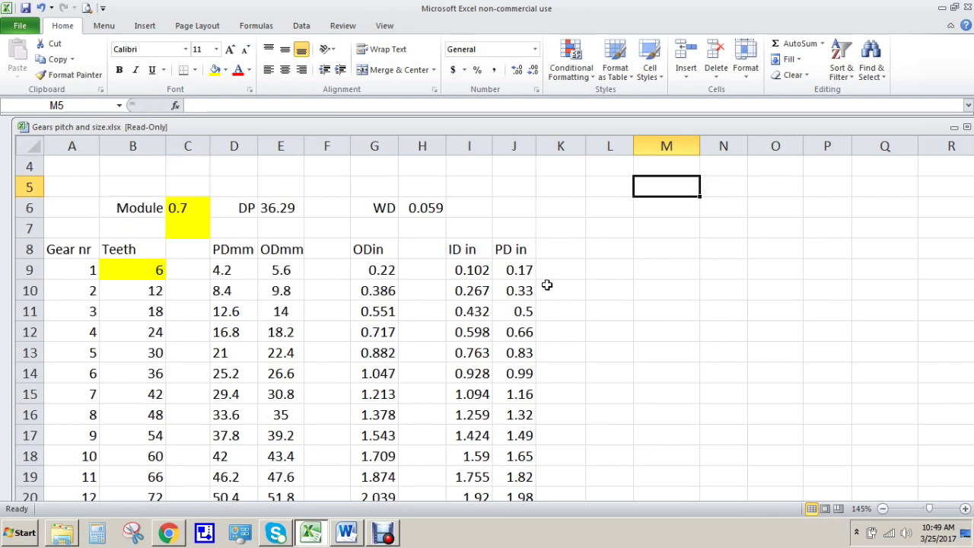
scroll(547, 285, "down", 4)
scroll(547, 285, "up", 2)
scroll(547, 285, "up", 2)
- Switch to the Notes on Spur Gears page in Chrome and compare its metric module gear formulae with the Excel table
left_click(175, 536)
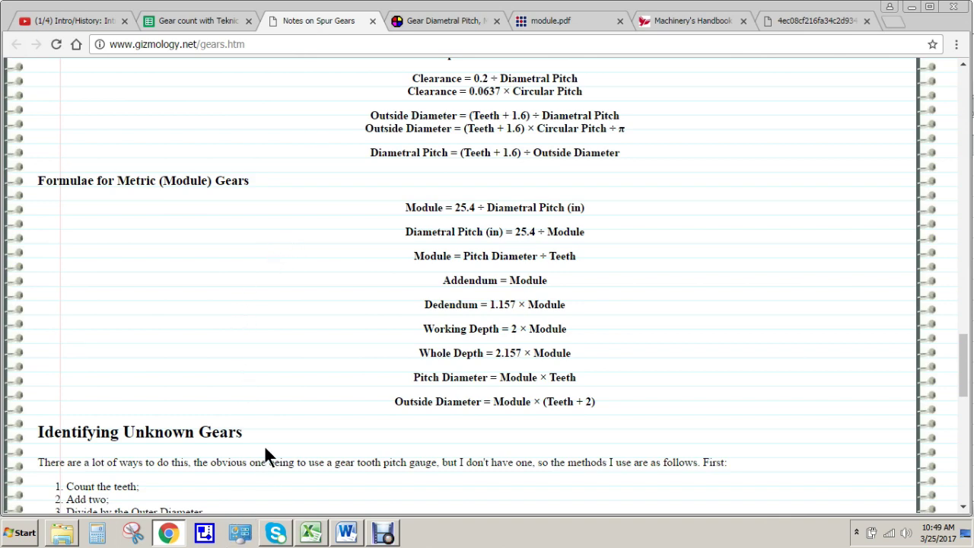
left_click(310, 534)
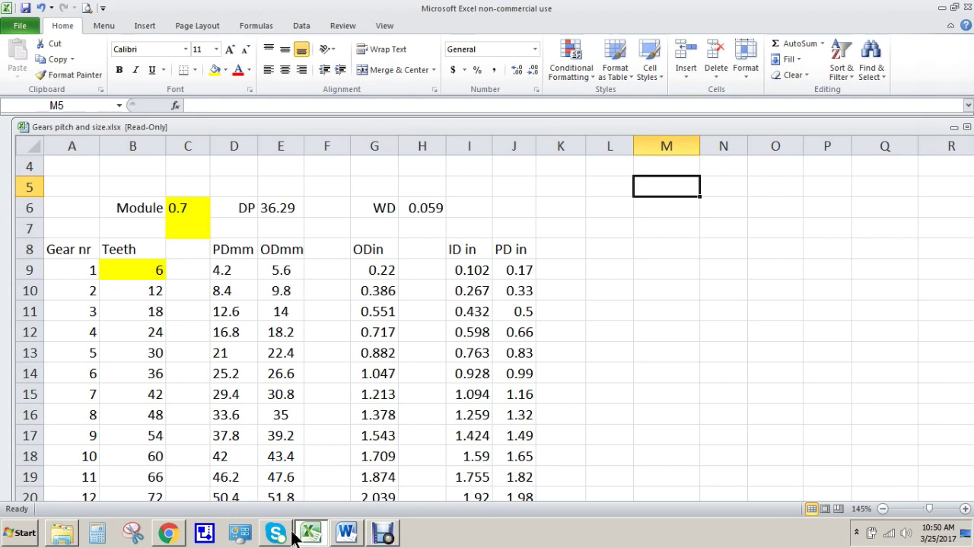
left_click(167, 533)
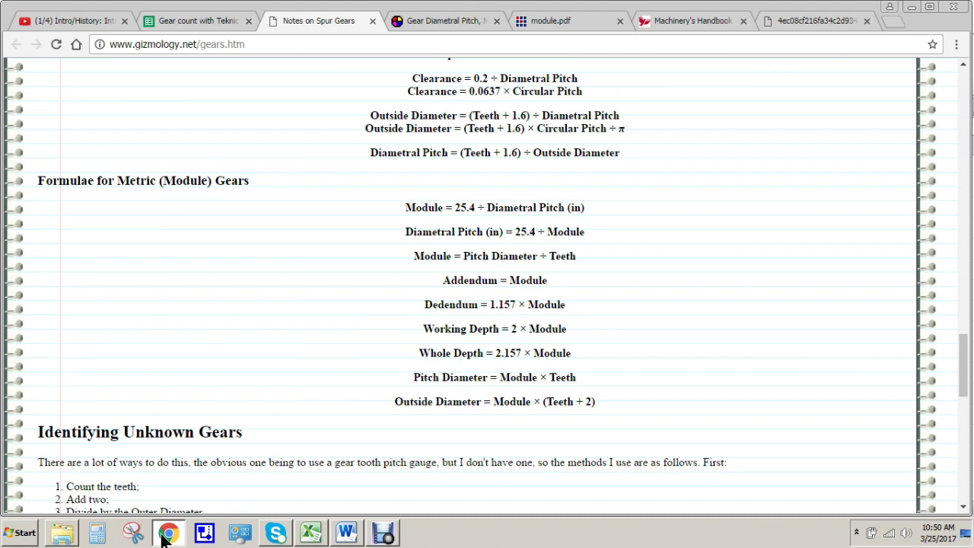
- Open the Gear count with Teknic CP spreadsheet and examine the counts per motor revolution, drive ratio and counts per table revolution
left_click(211, 22)
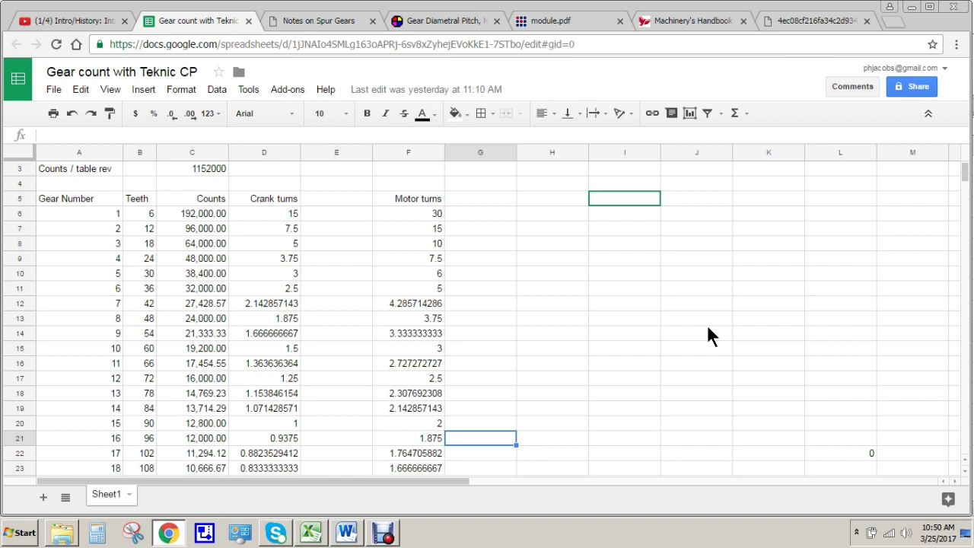
scroll(653, 289, "down", 2)
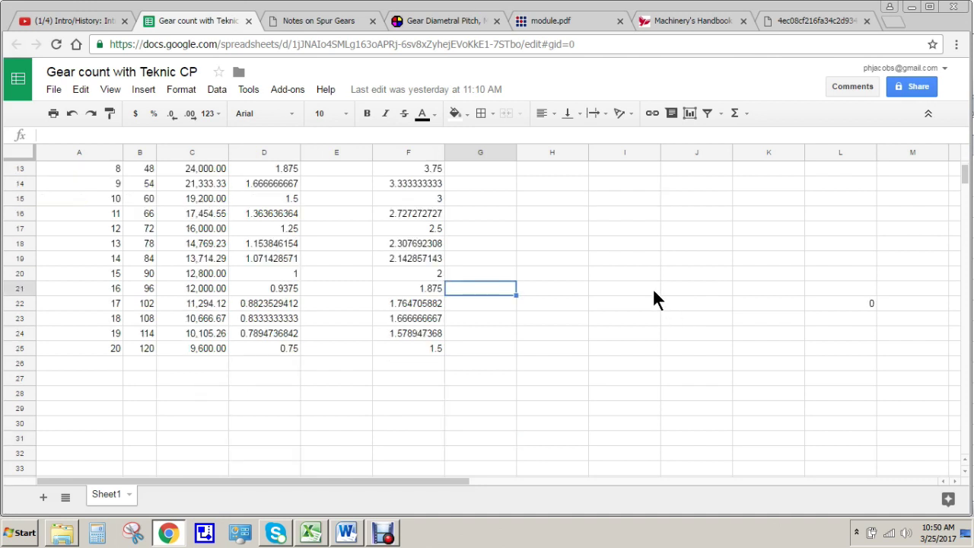
scroll(654, 291, "up", 2)
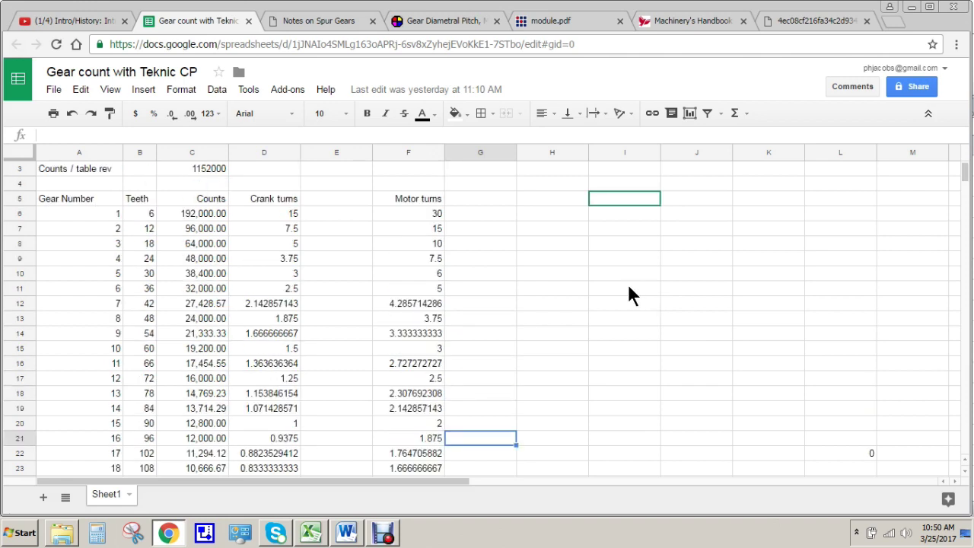
scroll(629, 286, "up", 1)
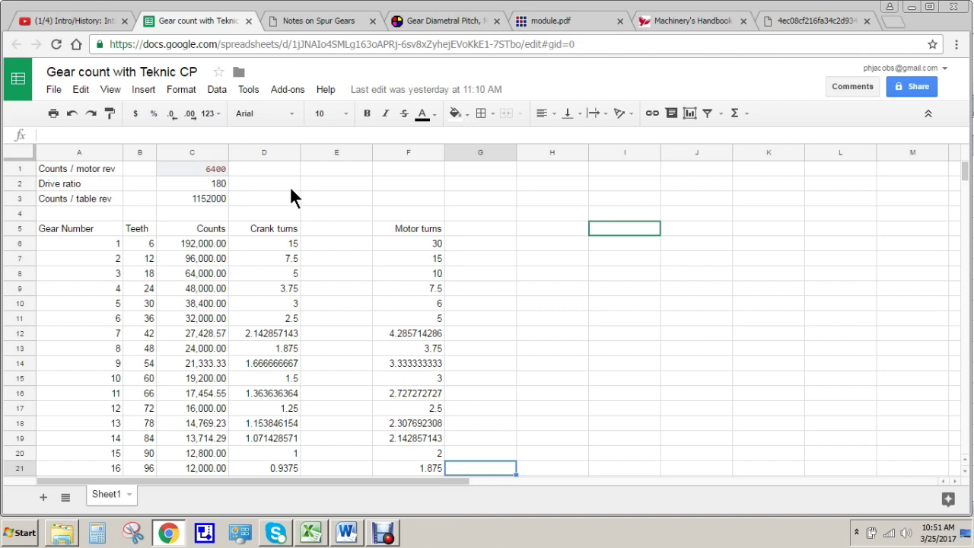
scroll(343, 190, "down", 1)
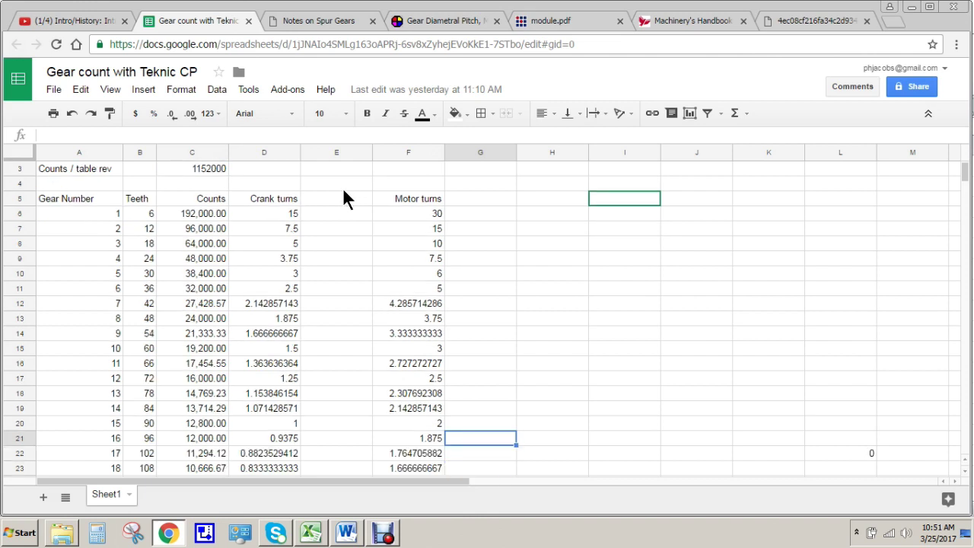
scroll(341, 190, "up", 1)
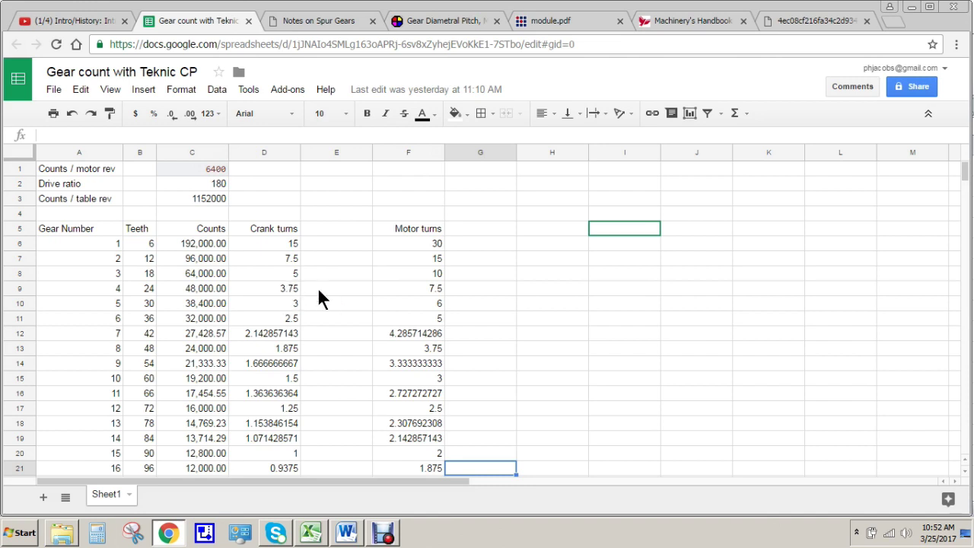
scroll(317, 290, "down", 1)
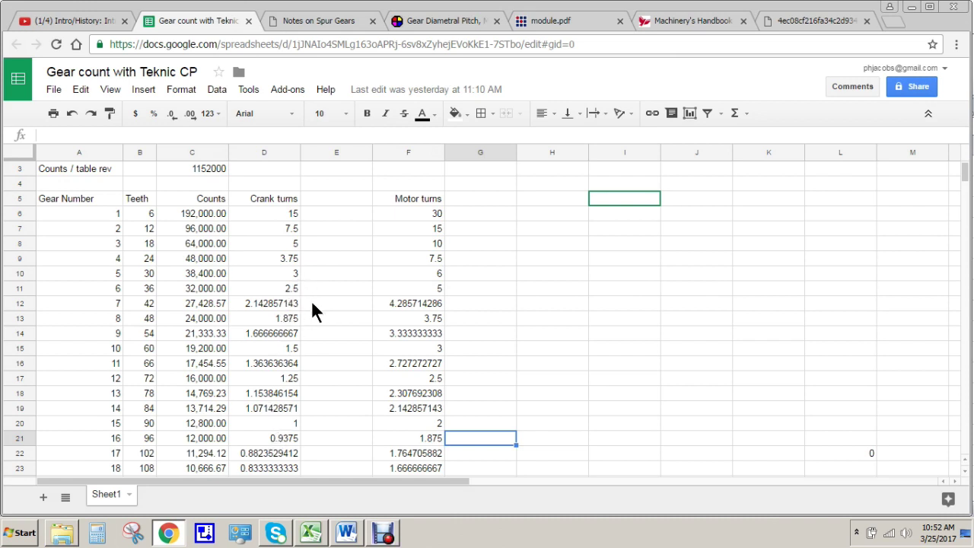
- Review the counts, crank turns and motor turns for all gears through gear 20 in the gear count table
scroll(312, 300, "down", 3)
scroll(312, 302, "down", 1)
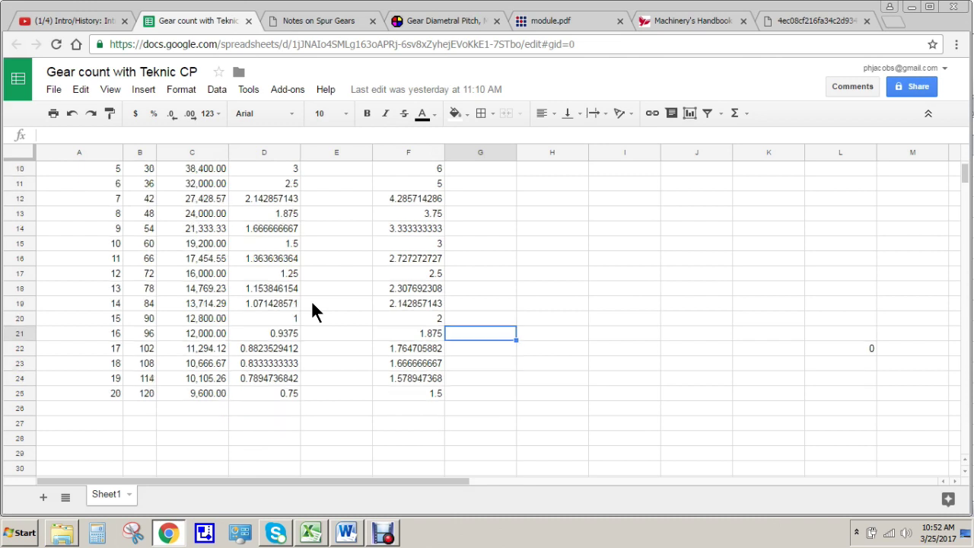
scroll(312, 305, "down", 1)
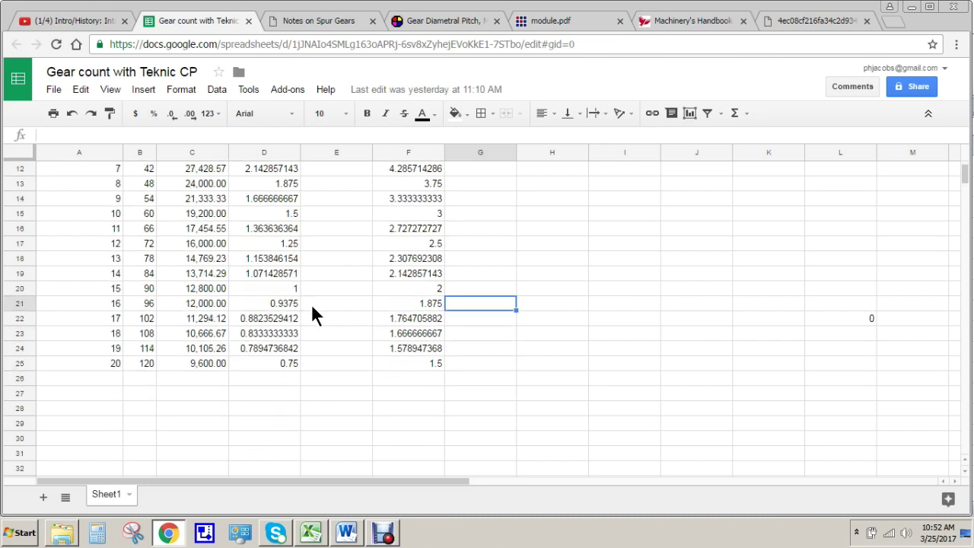
scroll(312, 304, "up", 2)
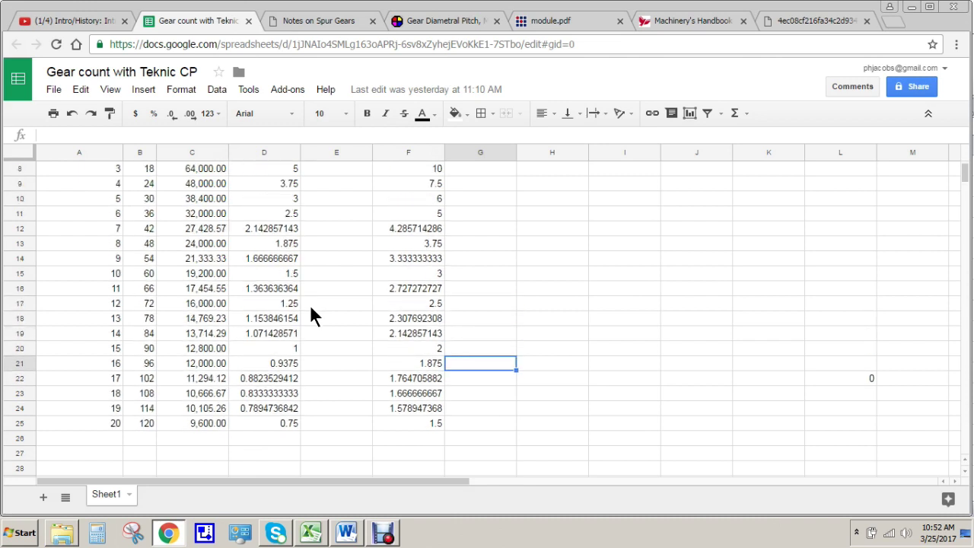
scroll(311, 308, "up", 3)
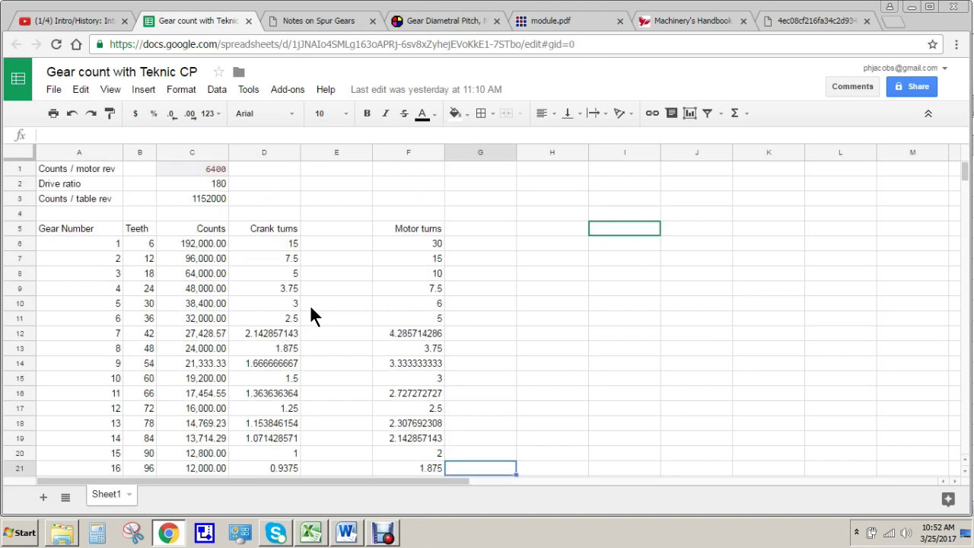
scroll(310, 308, "down", 1)
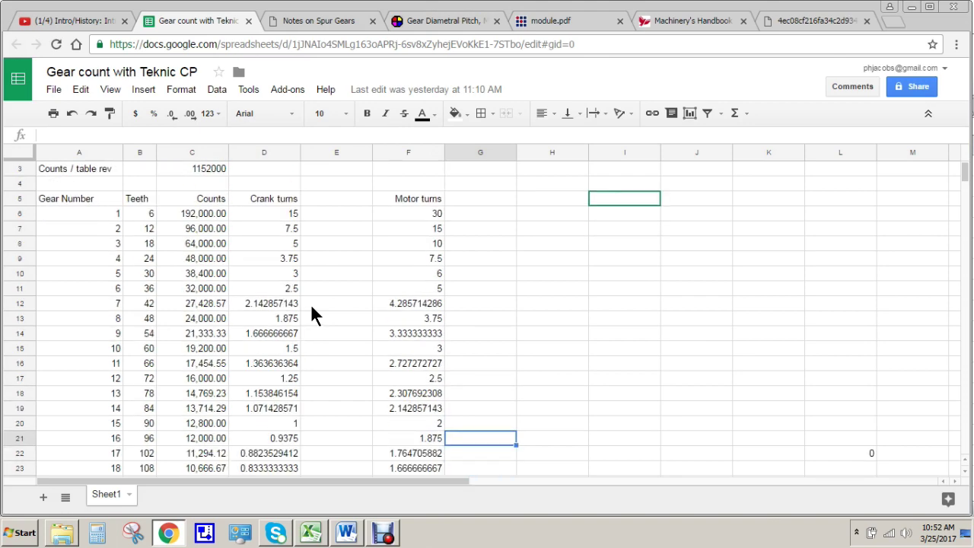
scroll(311, 309, "down", 4)
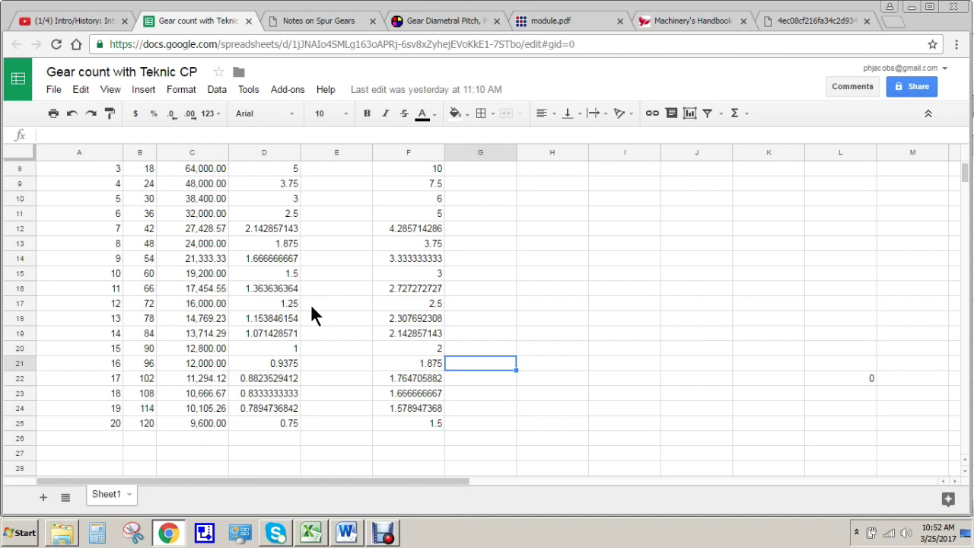
scroll(312, 308, "up", 4)
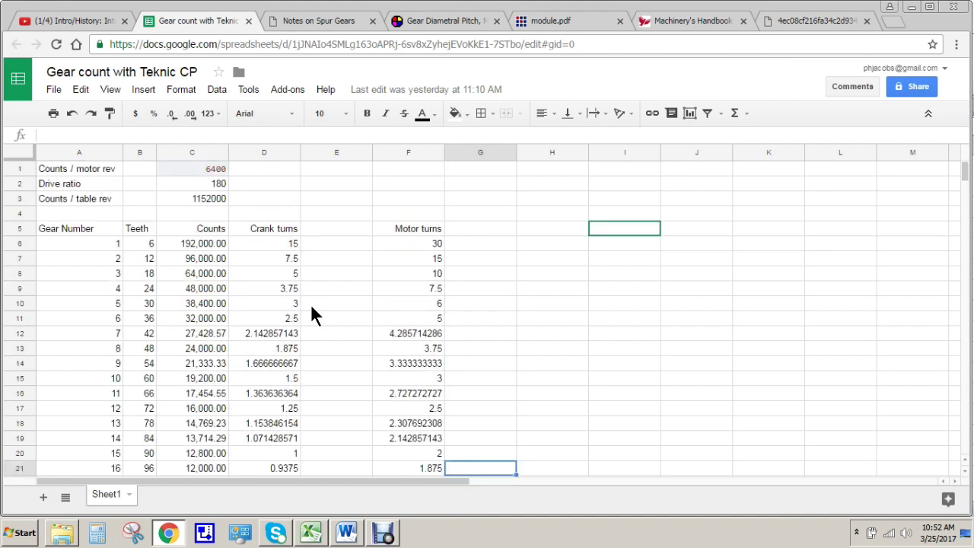